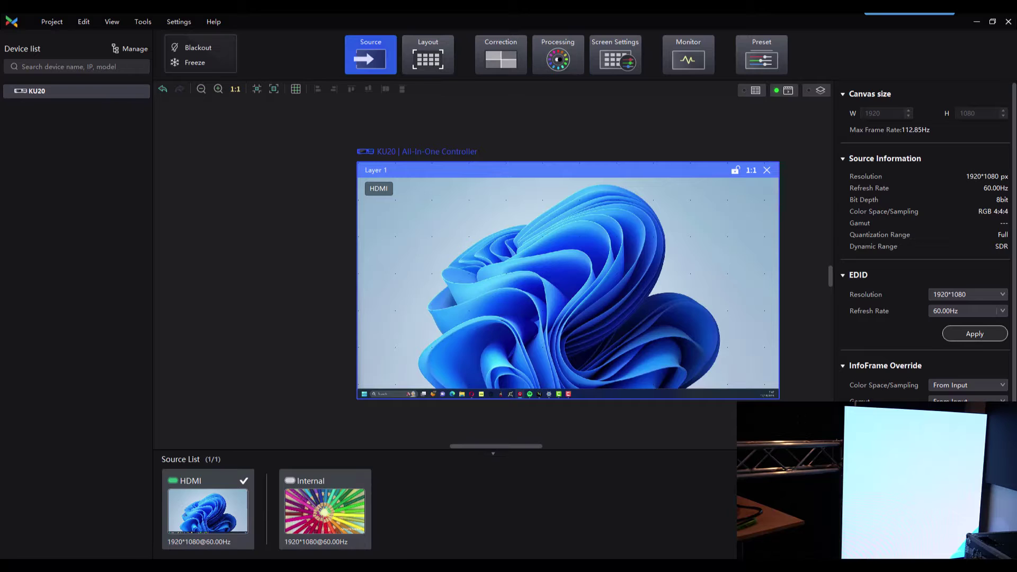
- Open the screen layout and move the nine-cabinet group over Layer 1 to X 699, Y 369
left_click(437, 69)
left_click_drag(512, 282, 535, 261)
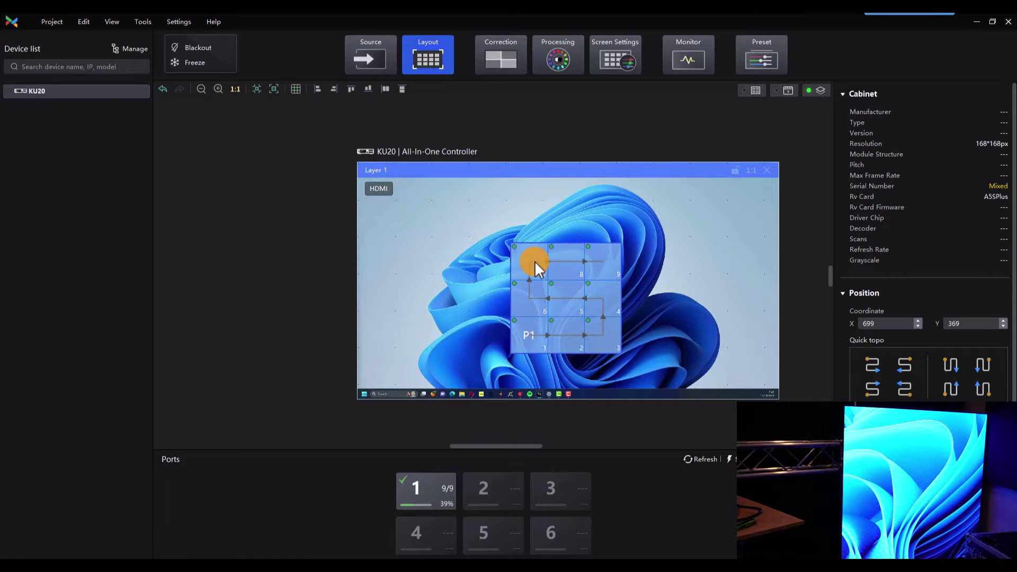
left_click(609, 107)
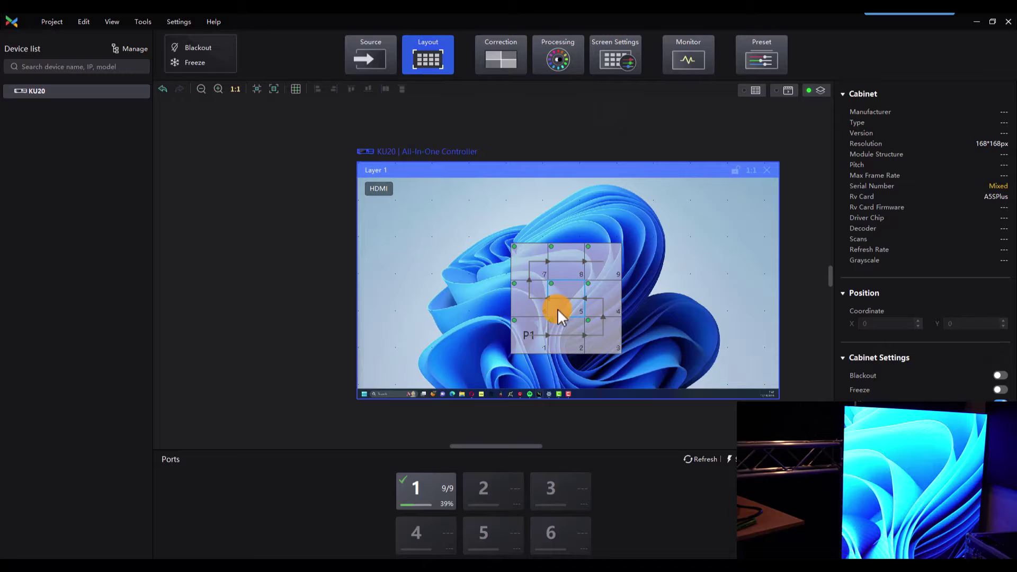
left_click(586, 293)
scroll(586, 310, "down", 1)
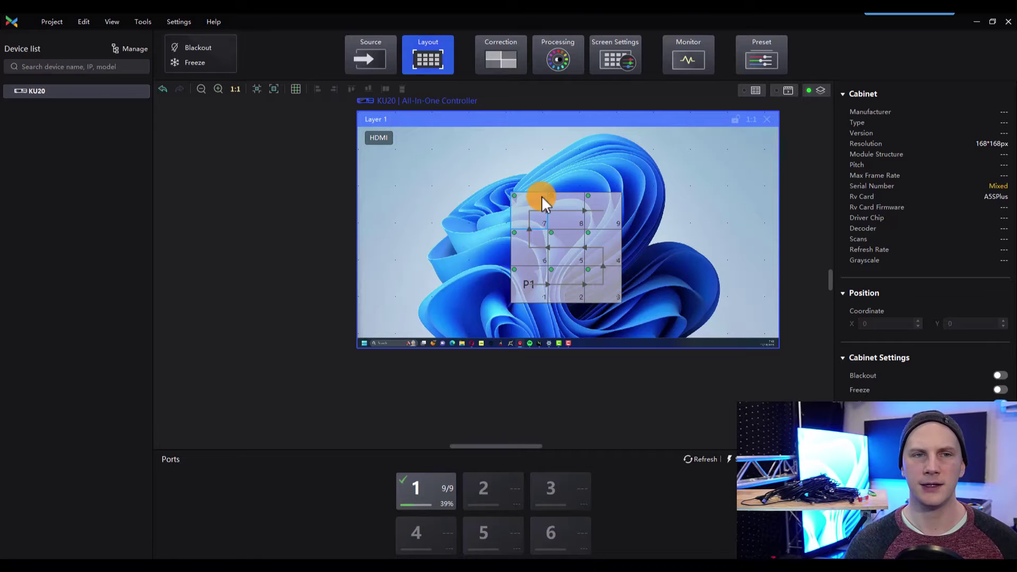
- Set the HDMI source's EDID to a custom resolution of 800 × 800 at 60.00Hz and apply it
left_click(371, 52)
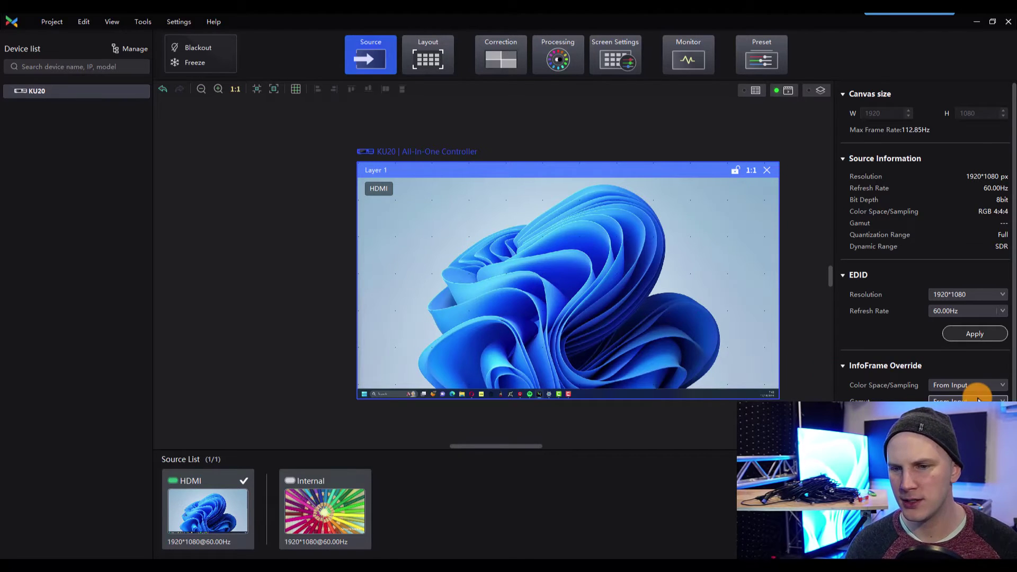
left_click(971, 290)
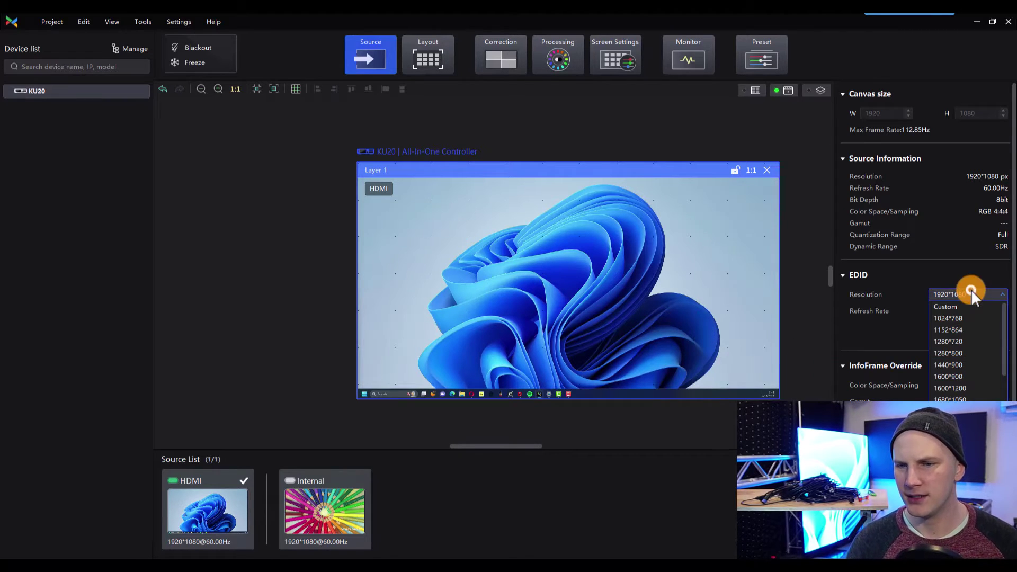
left_click(870, 293)
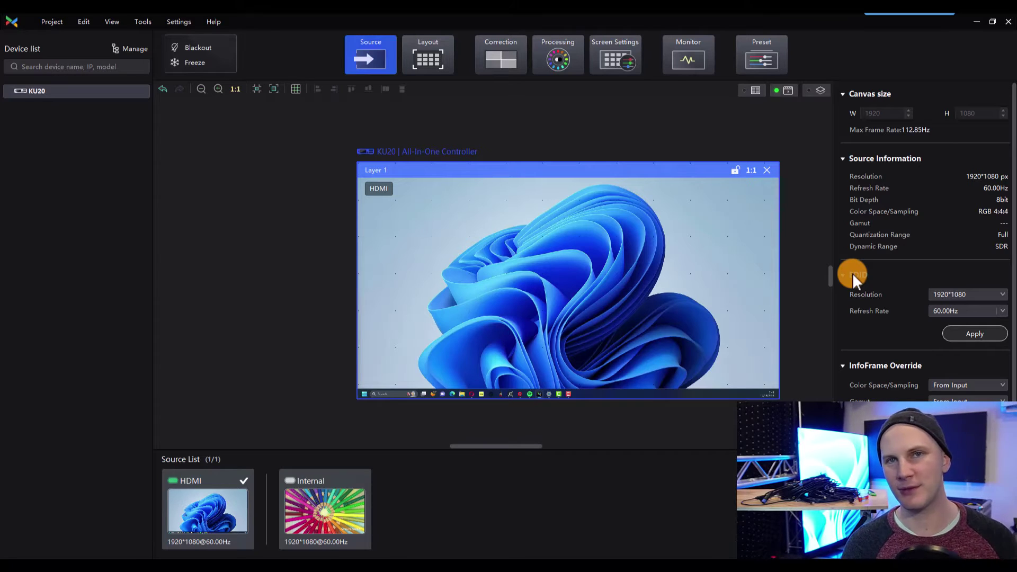
left_click(936, 292)
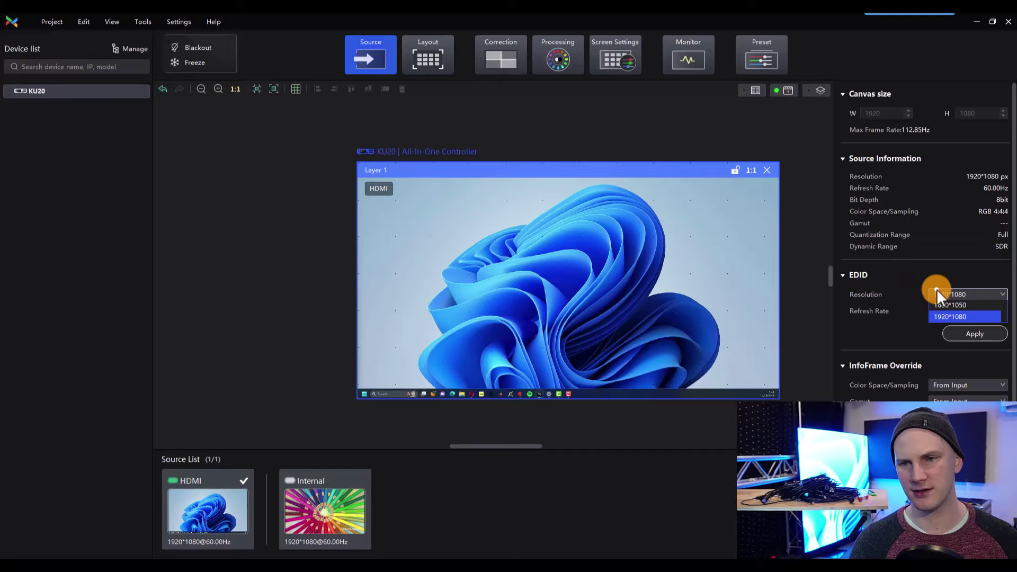
left_click(947, 307)
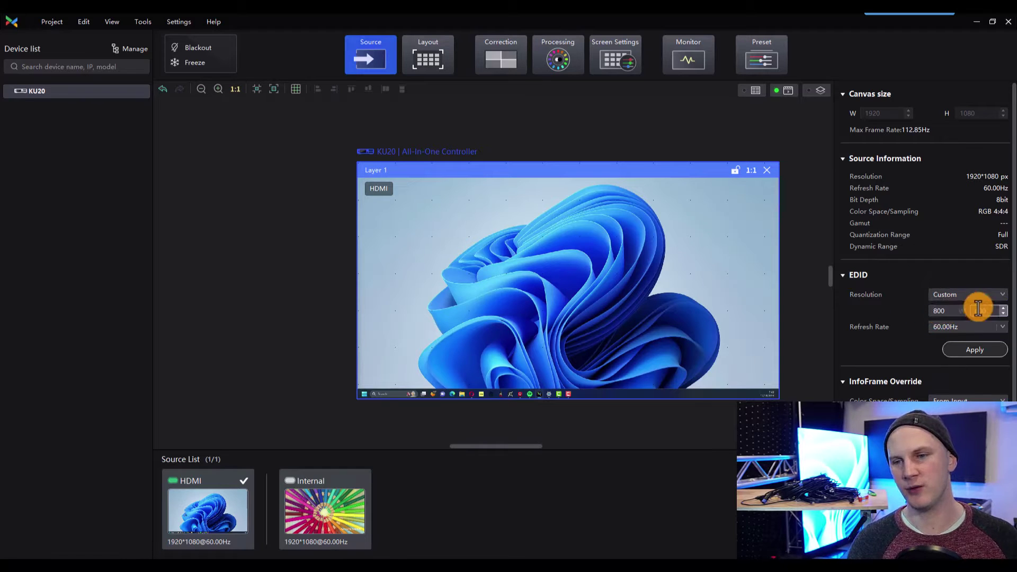
left_click(978, 309)
type("8")
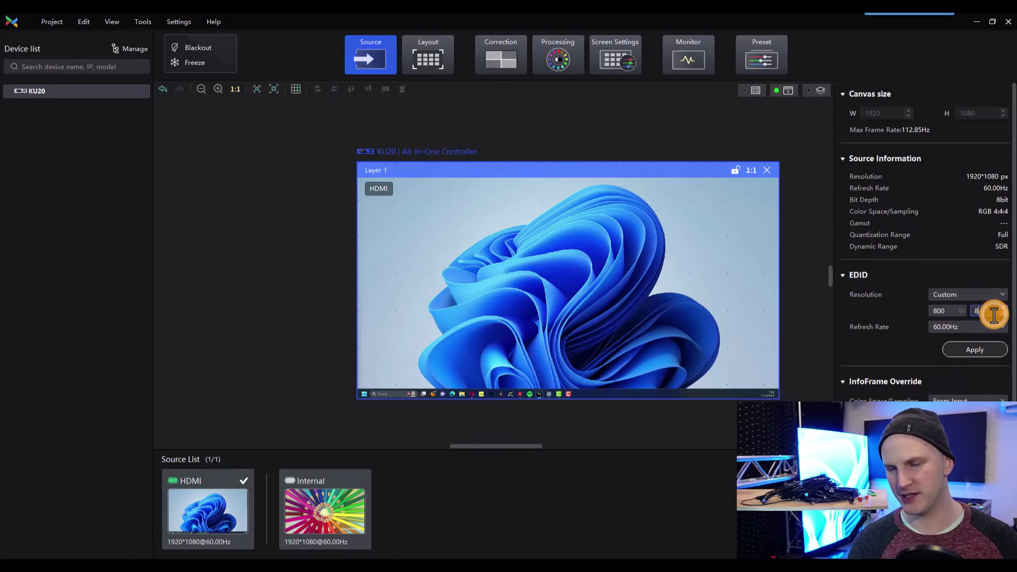
type("00")
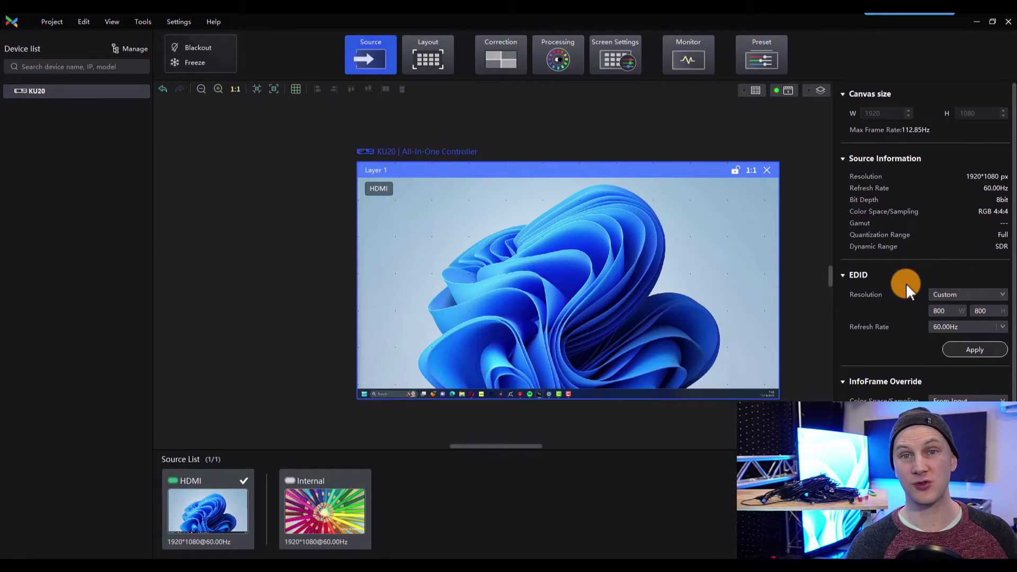
scroll(955, 343, "down", 1)
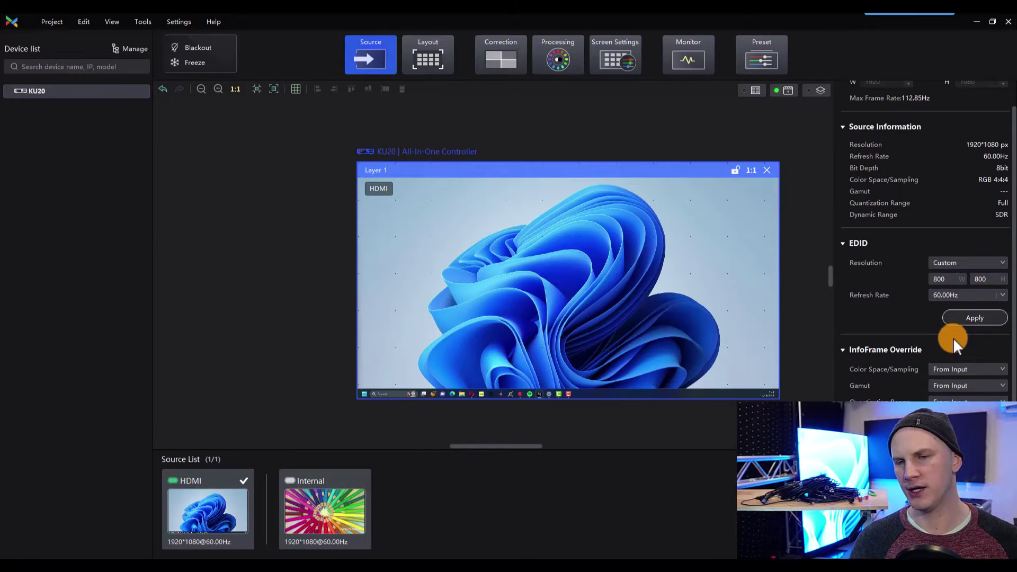
left_click(957, 317)
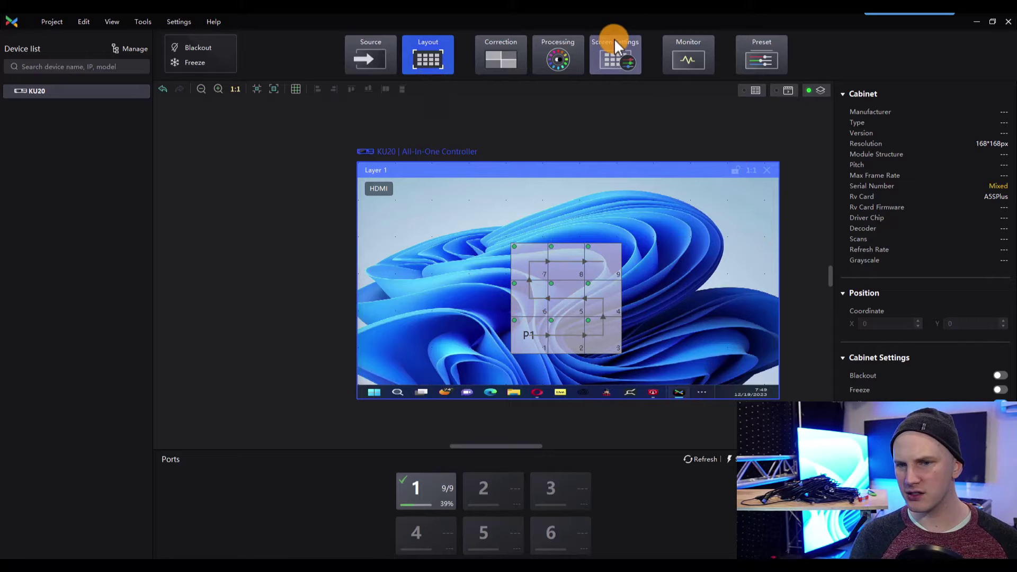
- Return to the source view and set Layer 1's width to 800
left_click(373, 57)
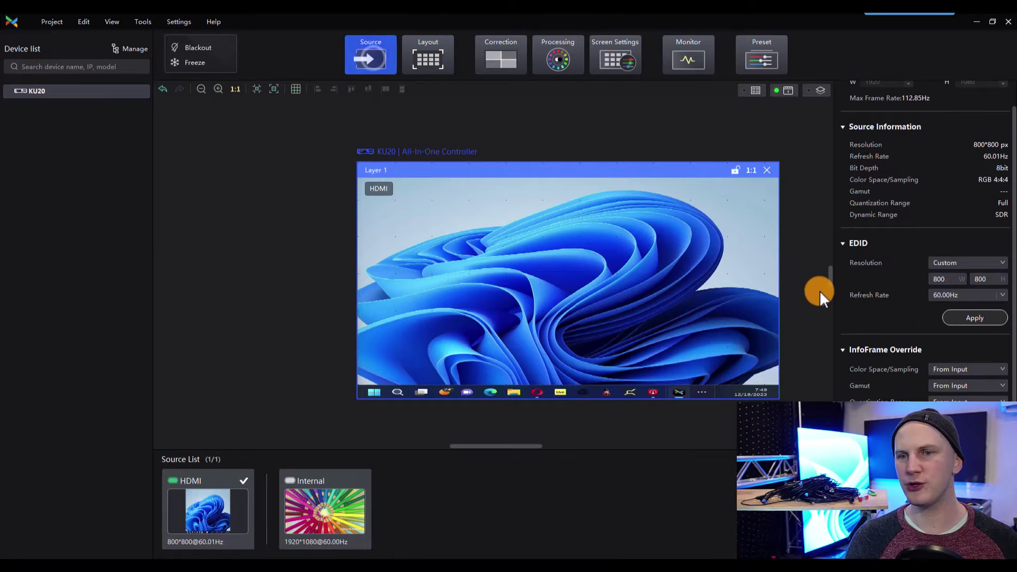
scroll(881, 342, "up", 1)
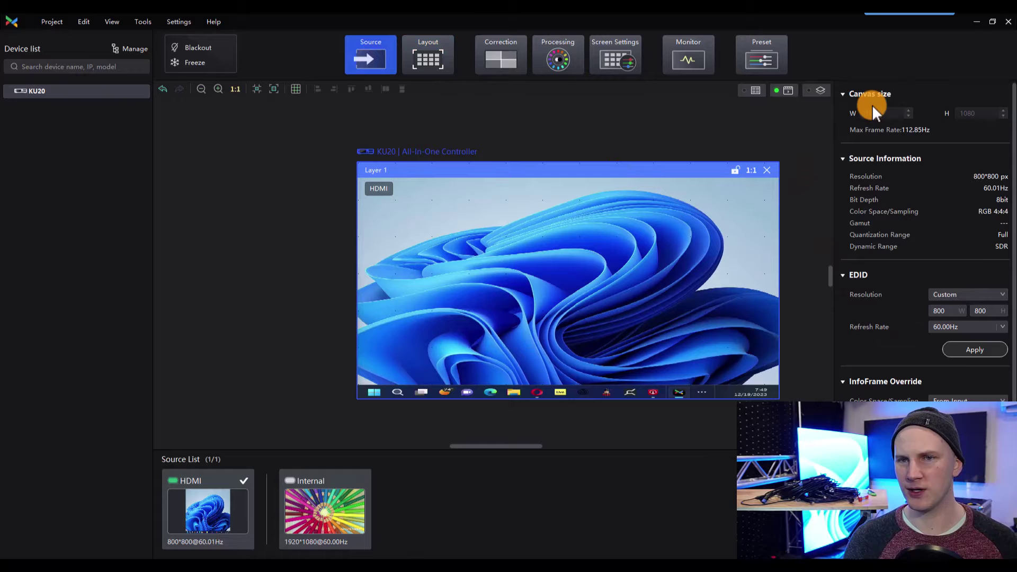
left_click(619, 249)
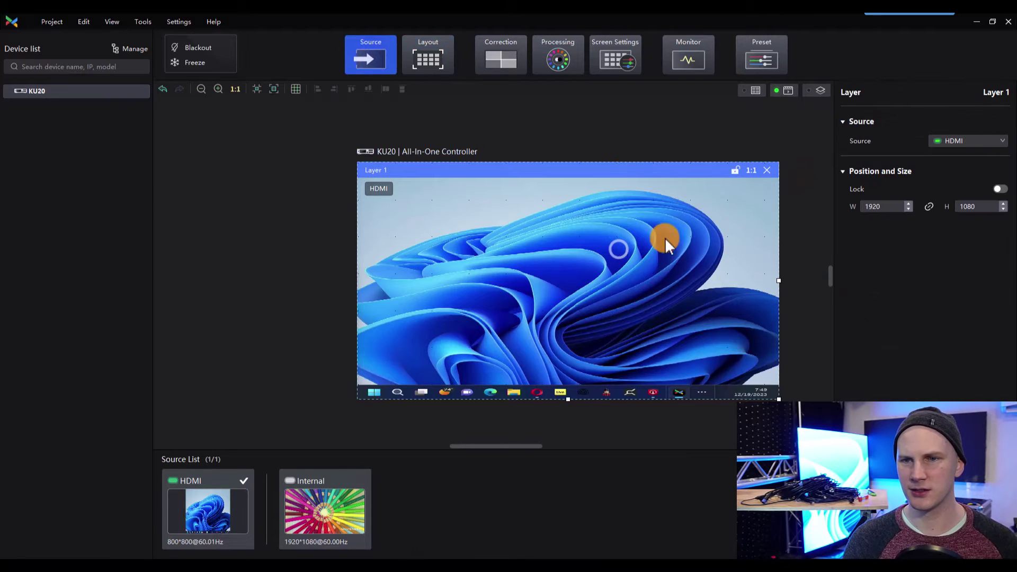
double_click(877, 208)
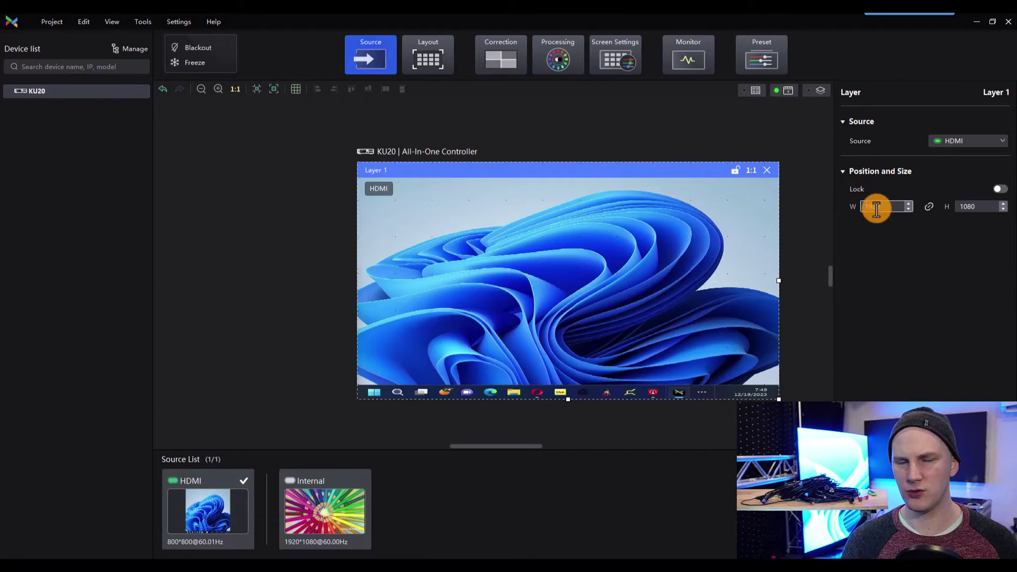
left_click(605, 105)
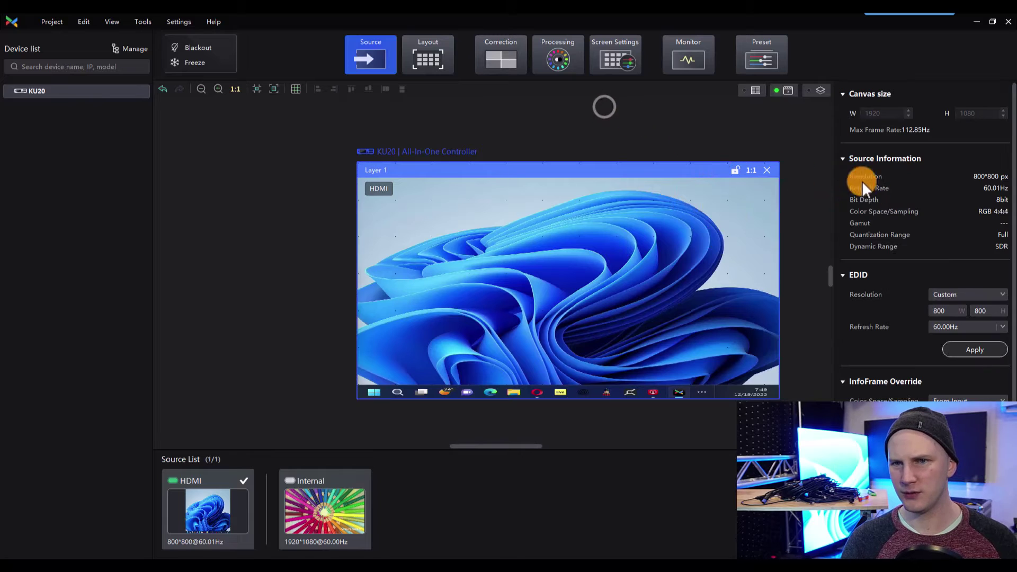
left_click(738, 206)
double_click(877, 207)
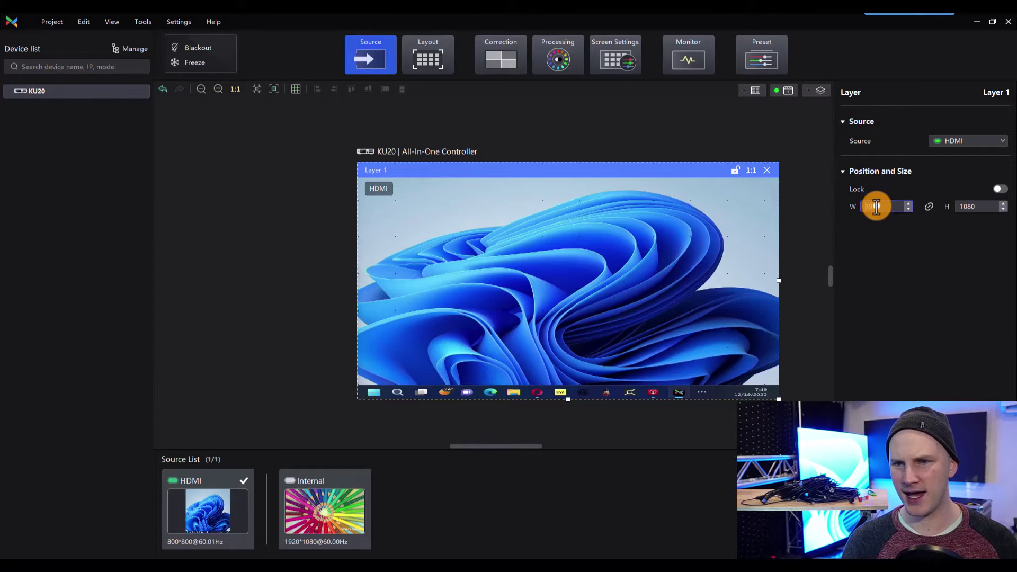
type("800")
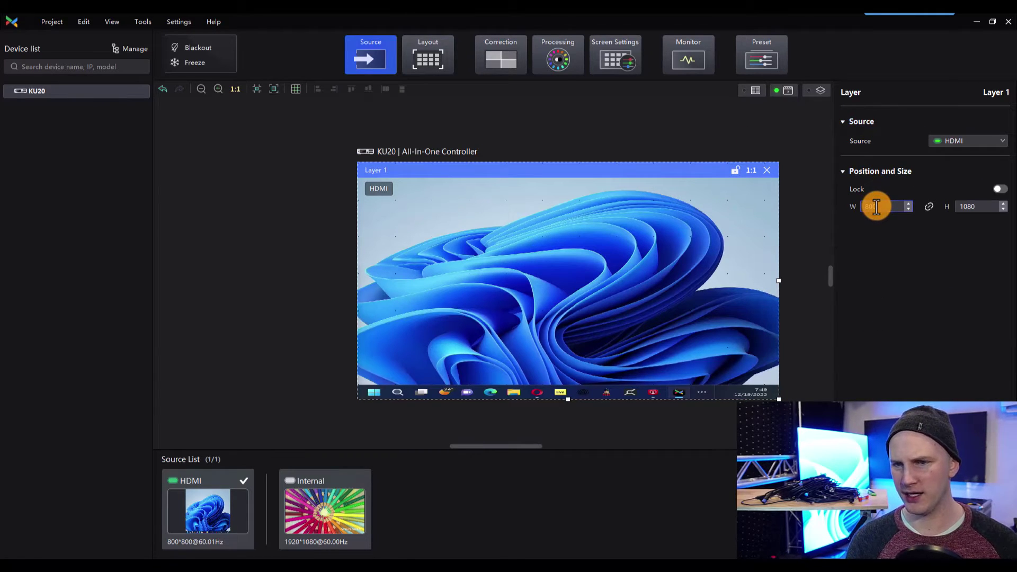
key("Return")
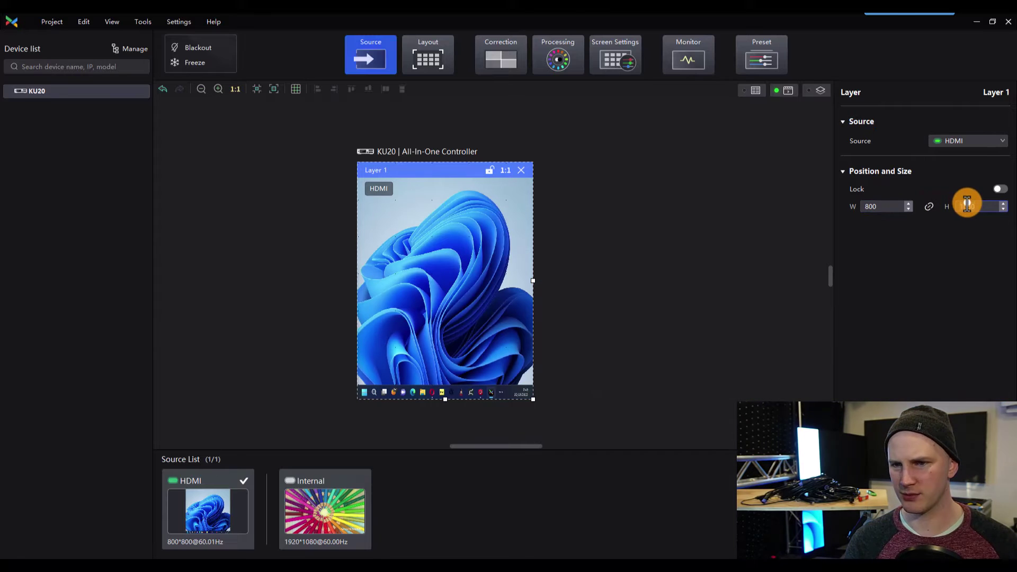
- Set Layer 1's height to 800 and deselect the layer to show the canvas properties
double_click(967, 205)
type("800")
key("Return")
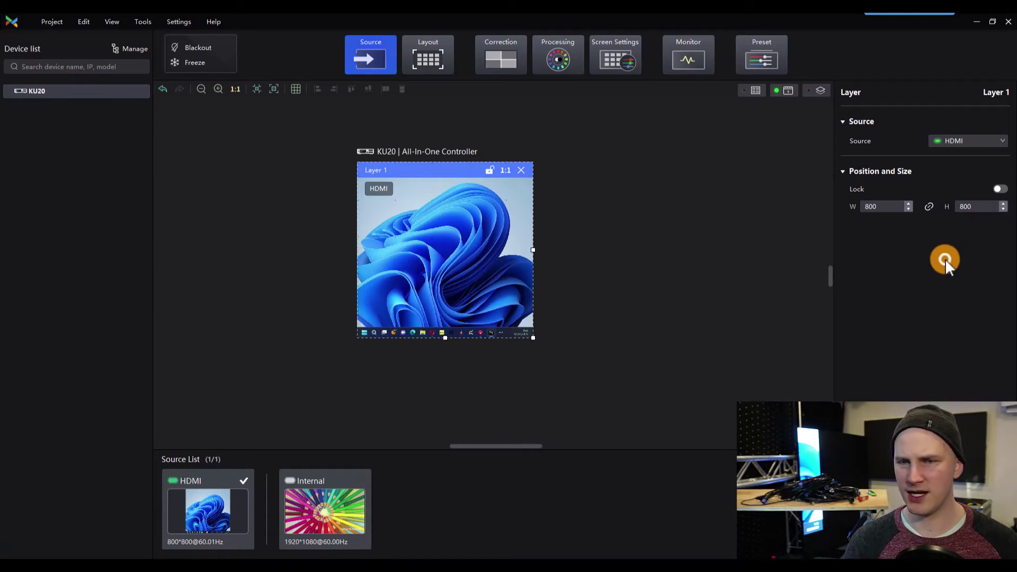
left_click(622, 149)
left_click(434, 224)
left_click(635, 205)
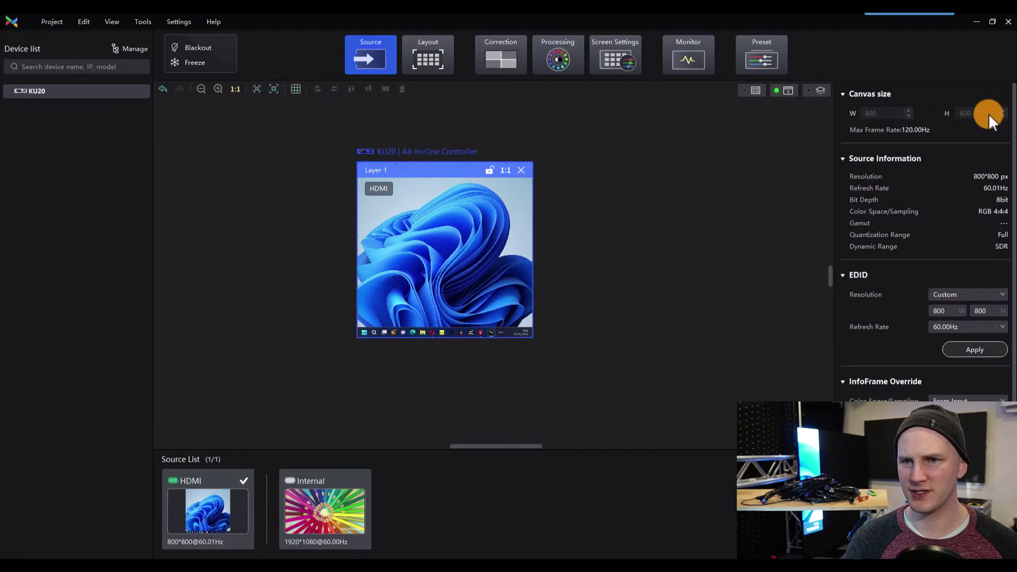
- Move the nine-cabinet group in the screen layout so that it lies fully inside the 800 × 800 Layer 1
left_click(432, 49)
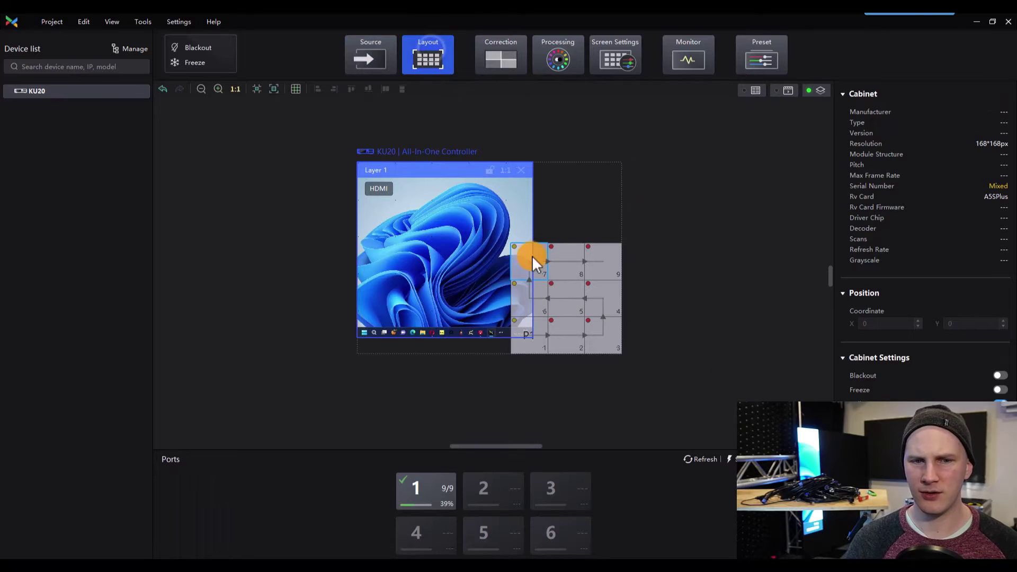
left_click(609, 345)
left_click_drag(609, 345, 498, 283)
left_click(649, 284)
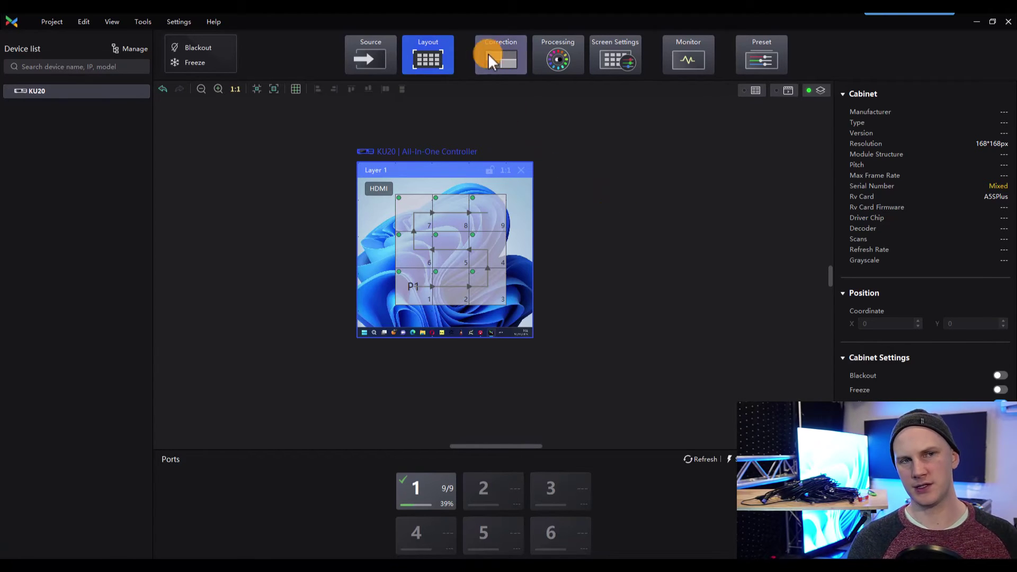
- Set the HDMI source's EDID resolution to 1920*1080, apply it and reselect the KU20 in the device list
left_click(387, 50)
left_click(987, 293)
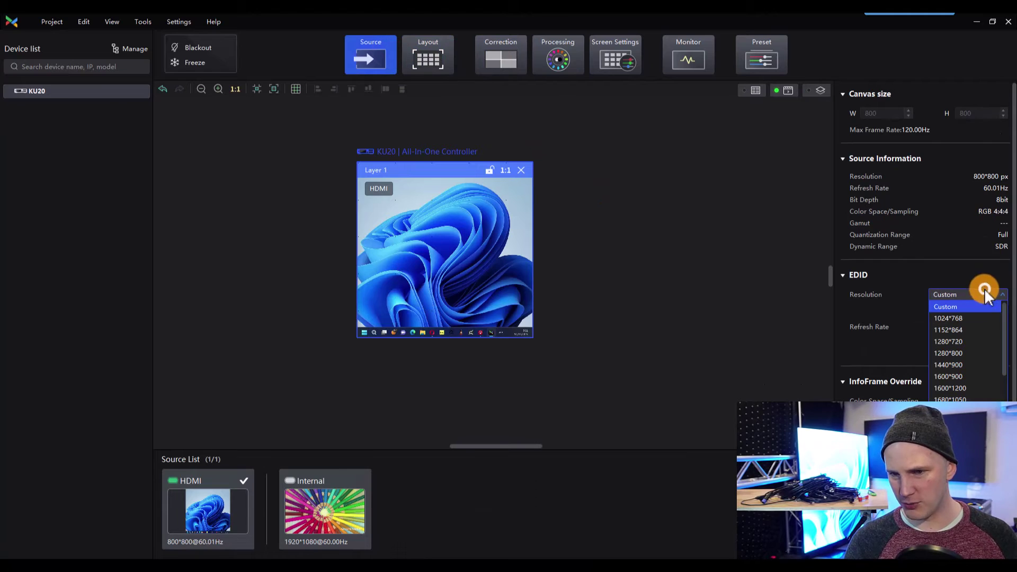
scroll(973, 336, "down", 3)
left_click(969, 351)
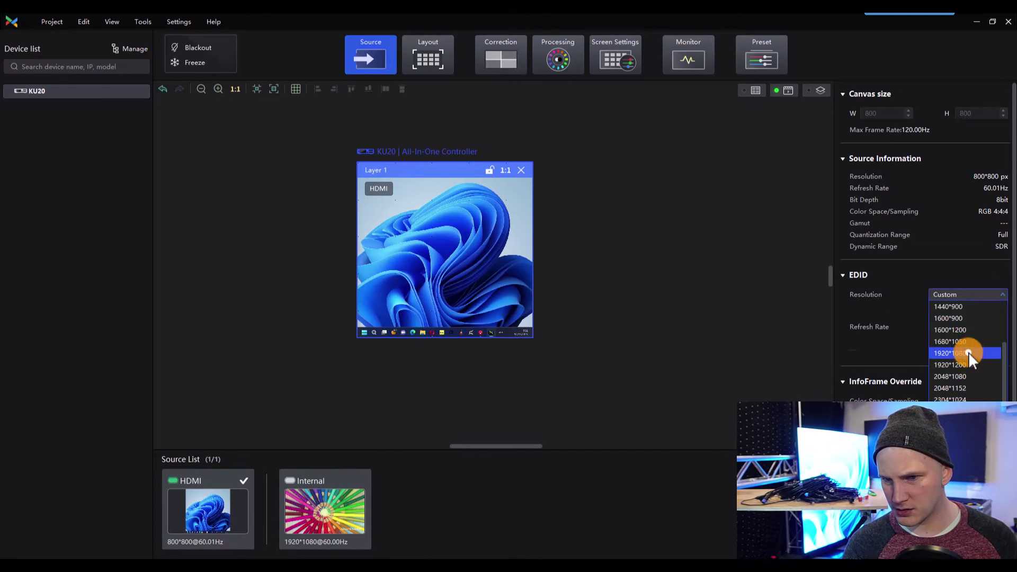
left_click(965, 335)
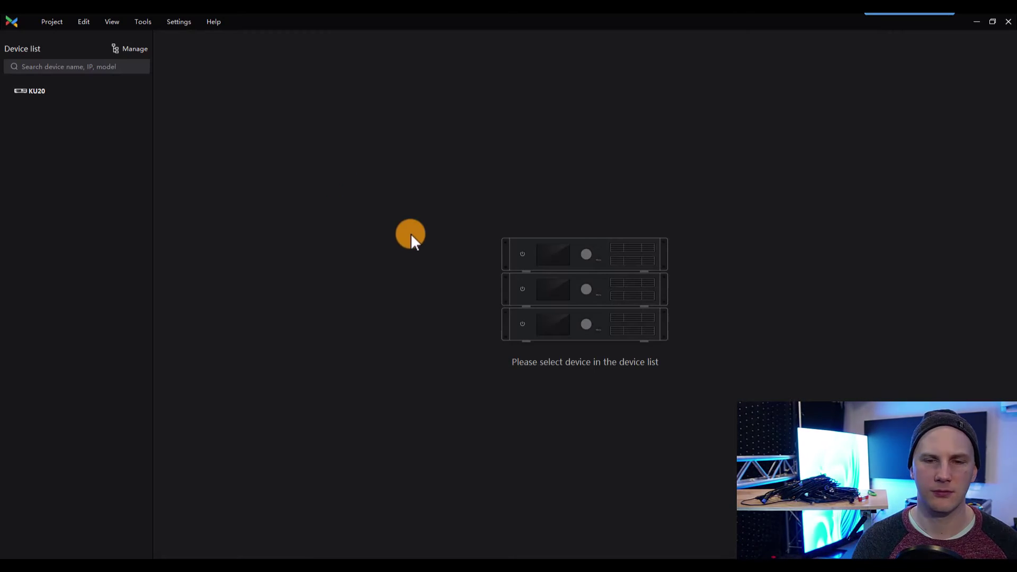
left_click(65, 87)
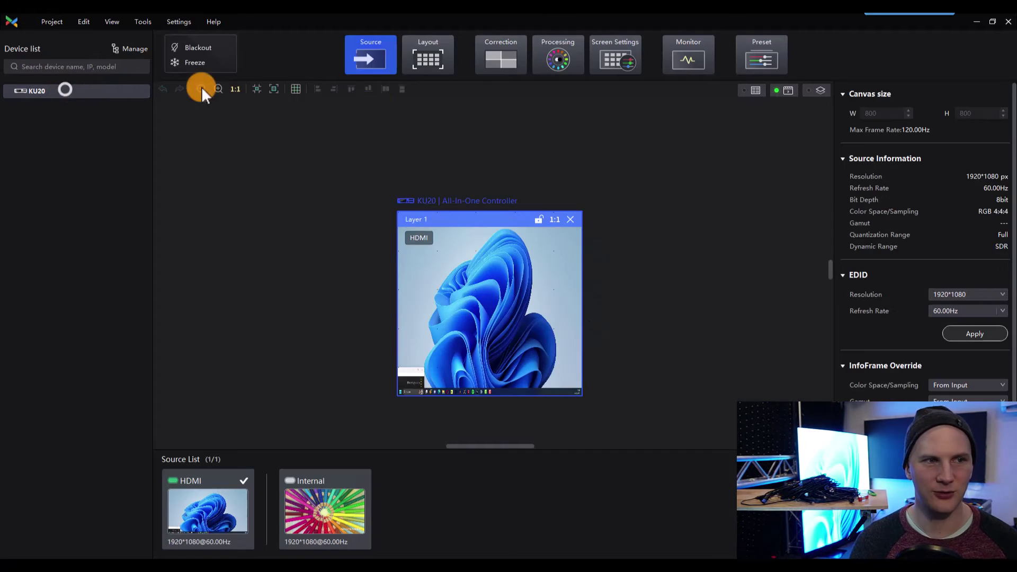
- Resize Layer 1 to a width of 1920 and a height of 1080
left_click(429, 259)
double_click(879, 208)
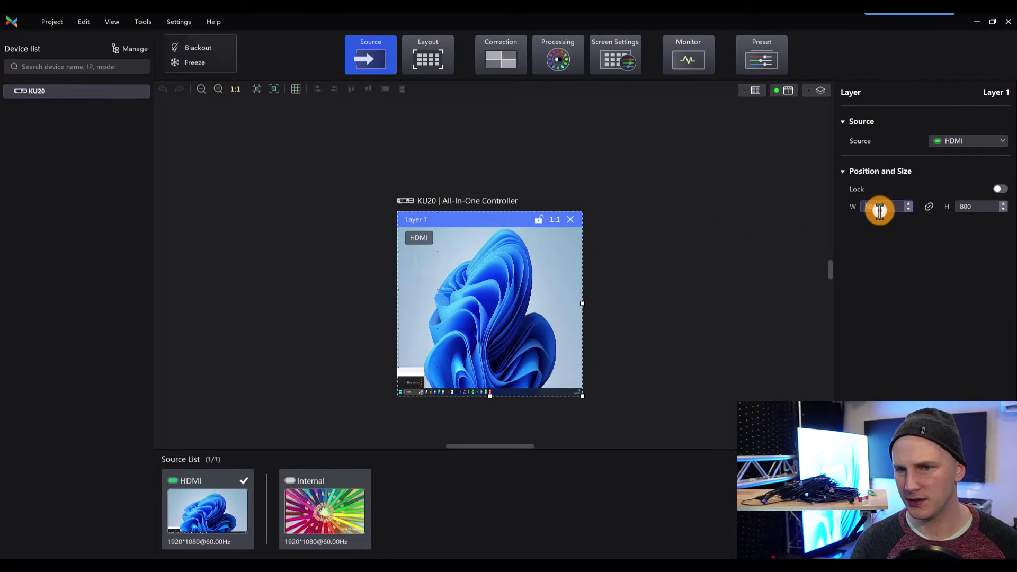
type("1920")
key("Return")
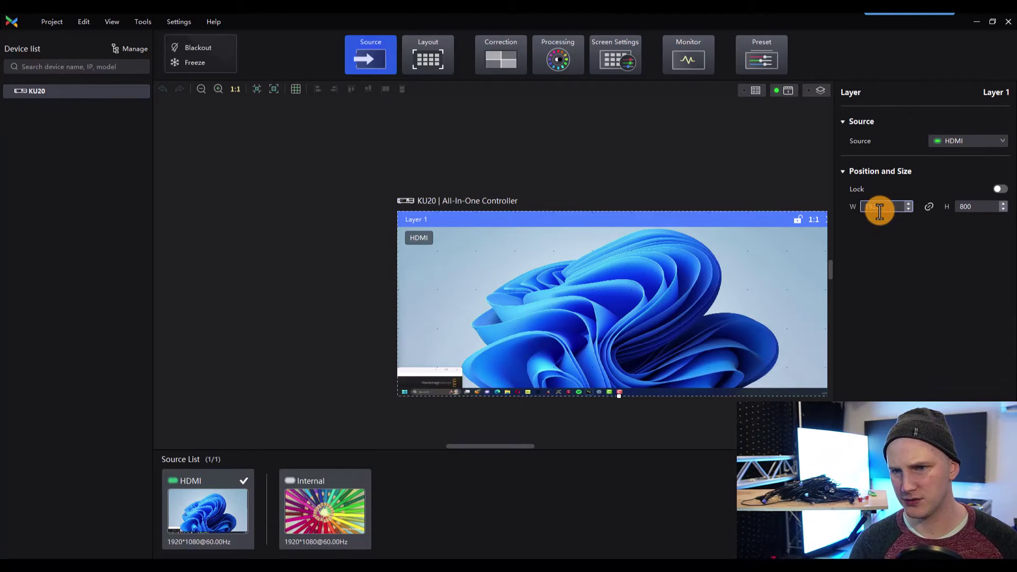
left_click(965, 201)
type("1080")
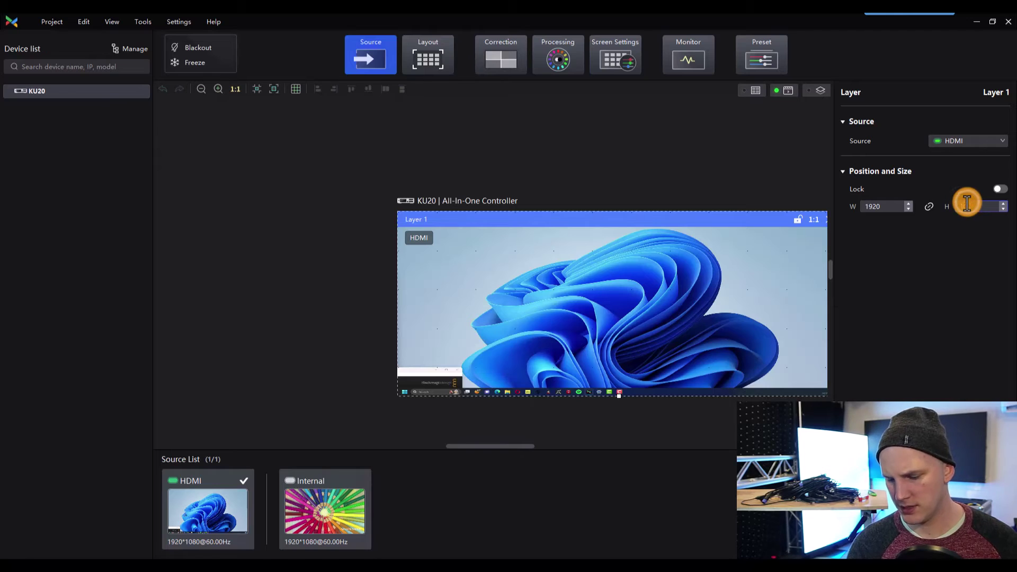
key("Return")
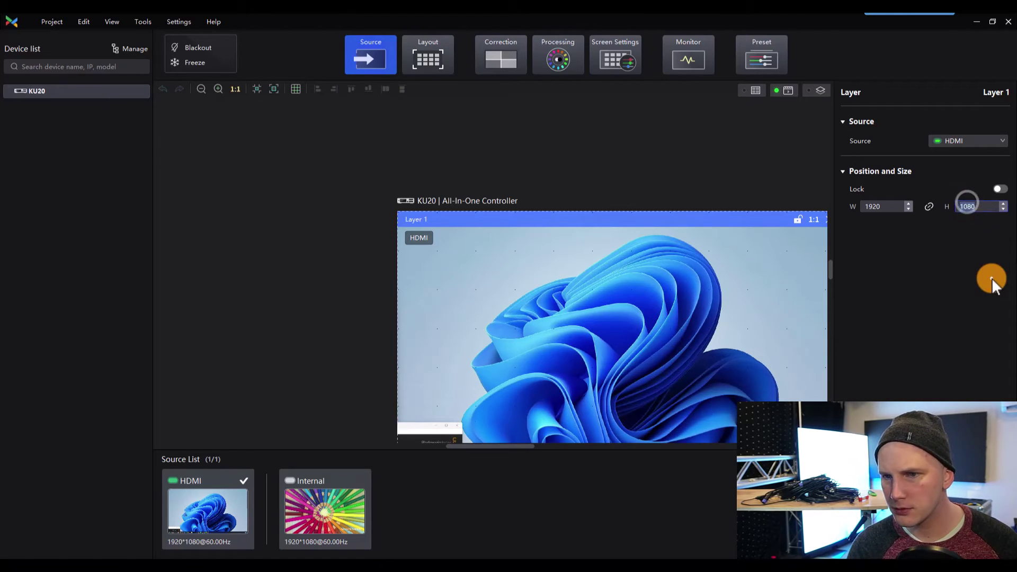
left_click(988, 277)
- Move the nine-cabinet group in the screen layout to Layer 1's upper-left corner at X 0, Y 0
left_click(425, 53)
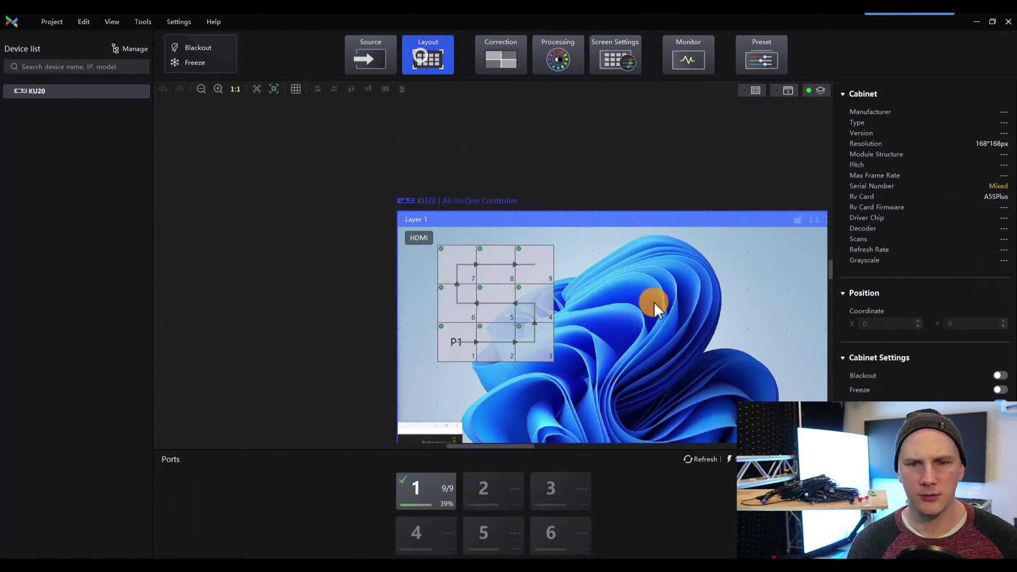
left_click(270, 196)
scroll(363, 289, "down", 3)
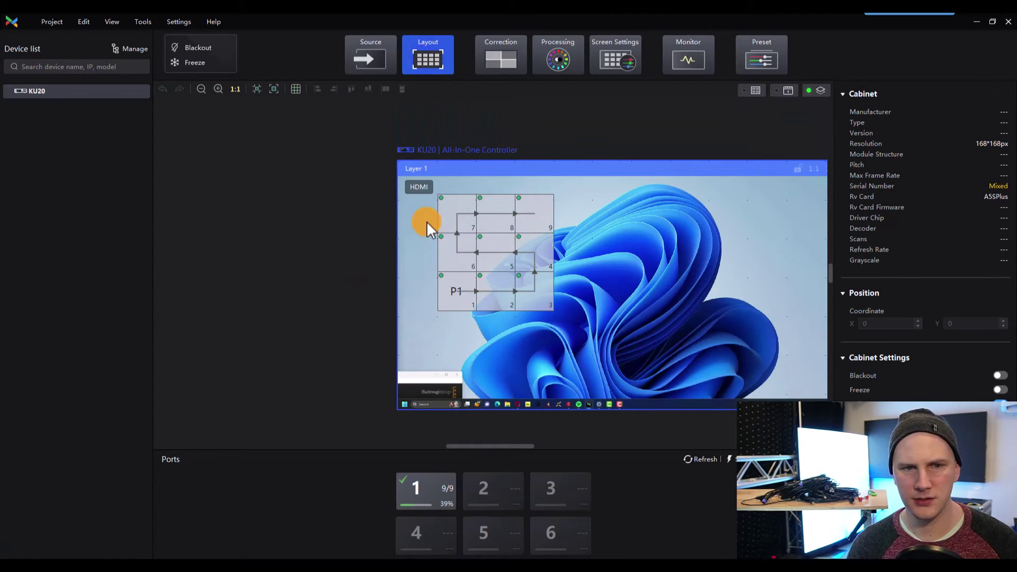
left_click_drag(459, 216, 417, 180)
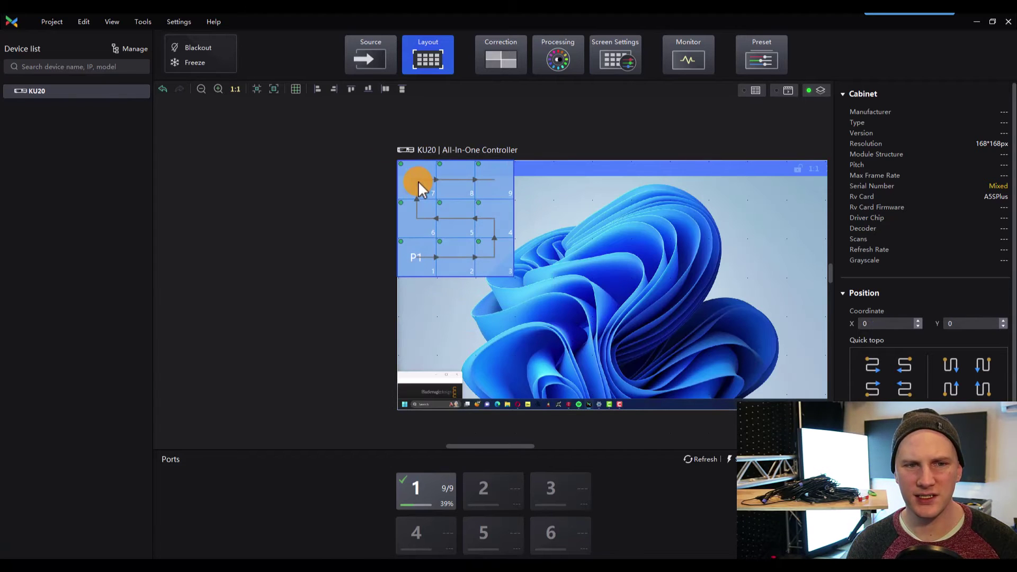
left_click(351, 187)
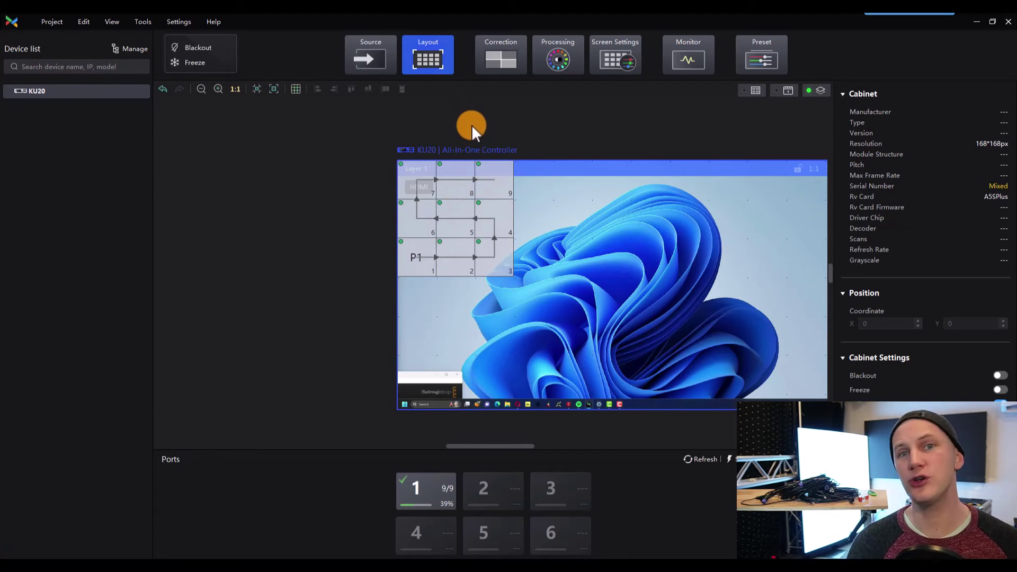
scroll(474, 126, "down", 1)
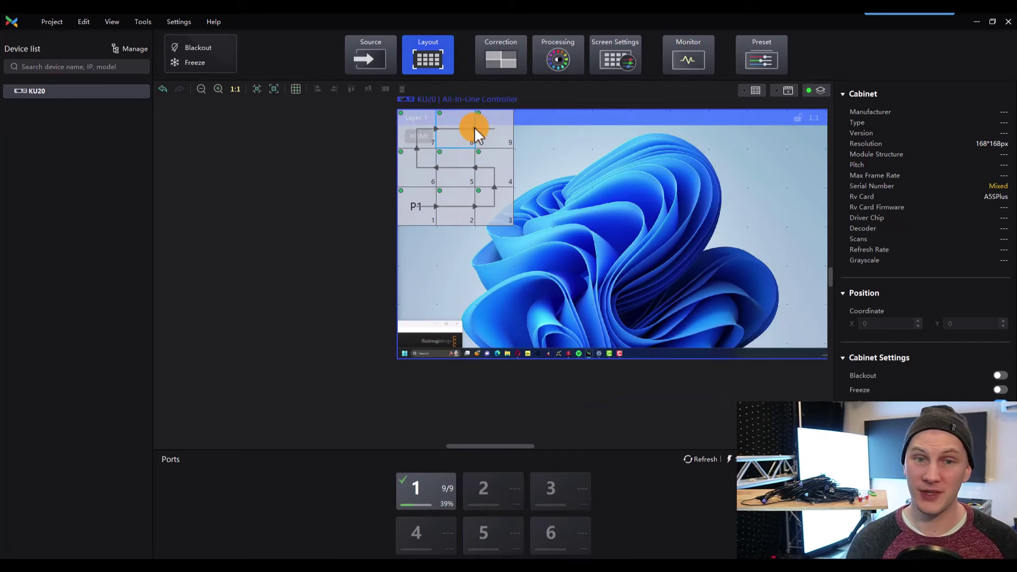
scroll(475, 126, "down", 5)
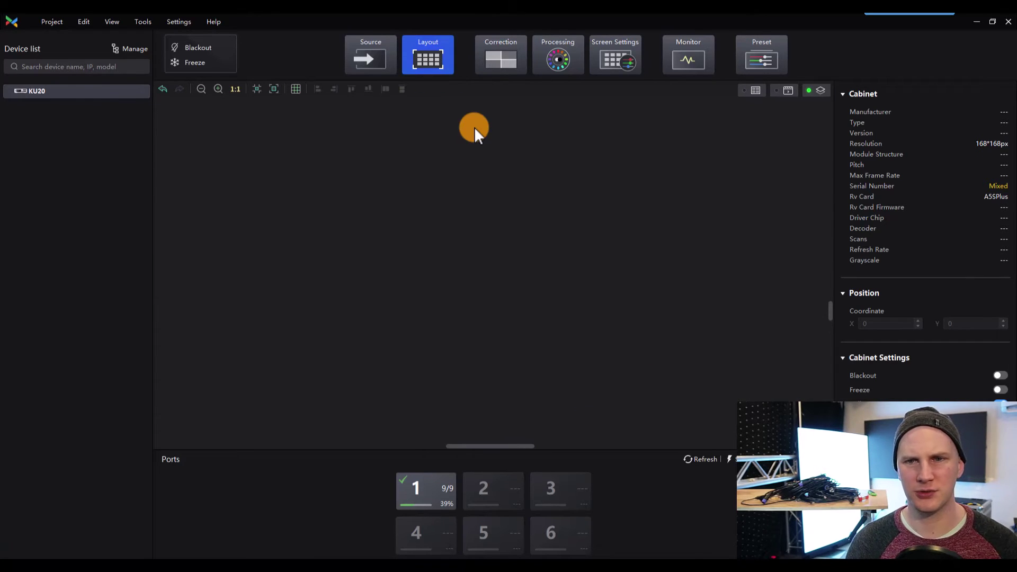
scroll(475, 126, "up", 5)
- Shrink Layer 1 freehand in the source view to about 550 wide and 492 high
left_click(369, 59)
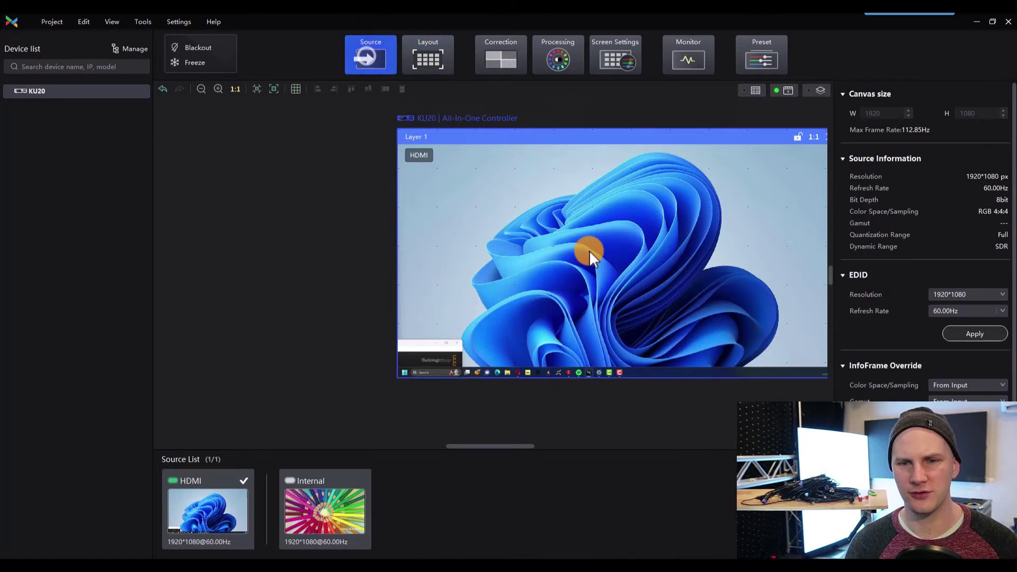
left_click(589, 250)
scroll(366, 230, "down", 2)
scroll(361, 228, "up", 2)
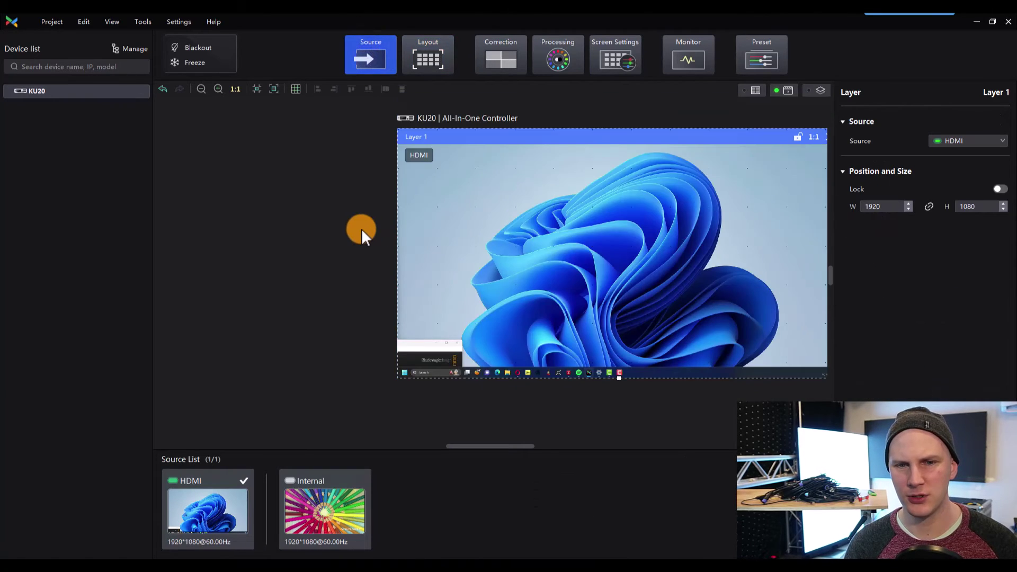
scroll(361, 228, "down", 5)
scroll(361, 228, "up", 5)
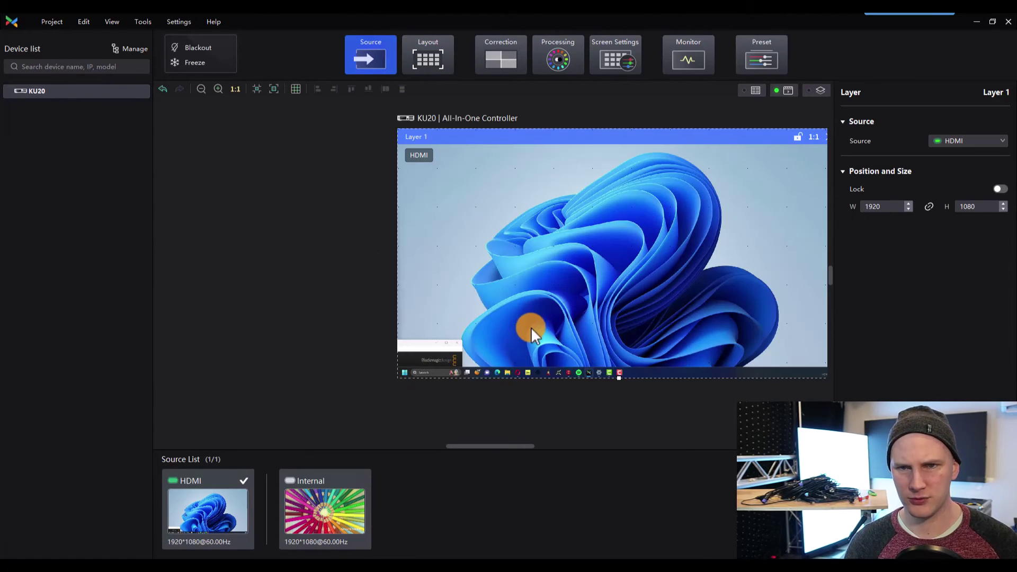
scroll(531, 325, "down", 2)
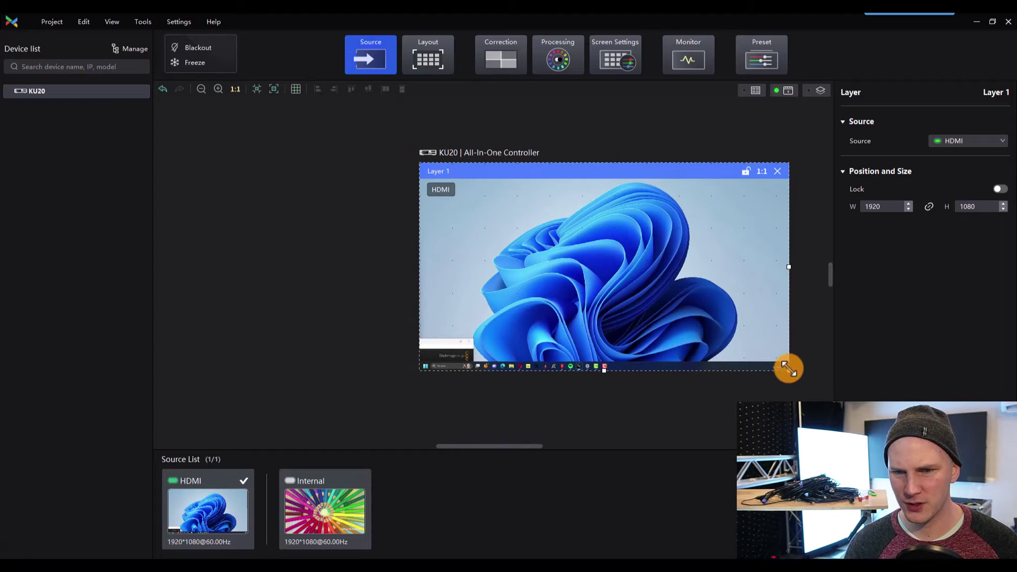
left_click_drag(789, 369, 560, 303)
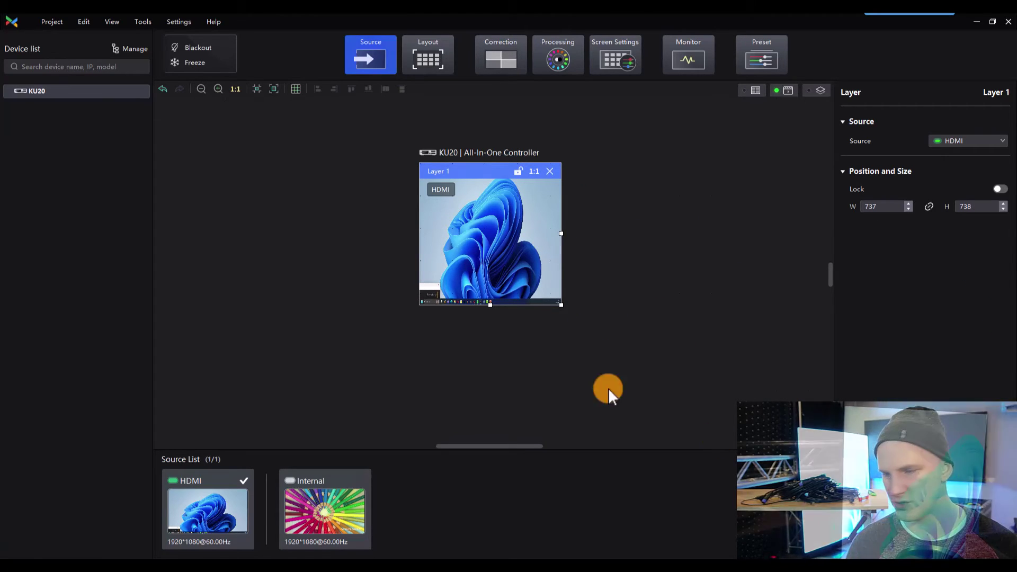
left_click(591, 379)
left_click_drag(549, 300, 525, 259)
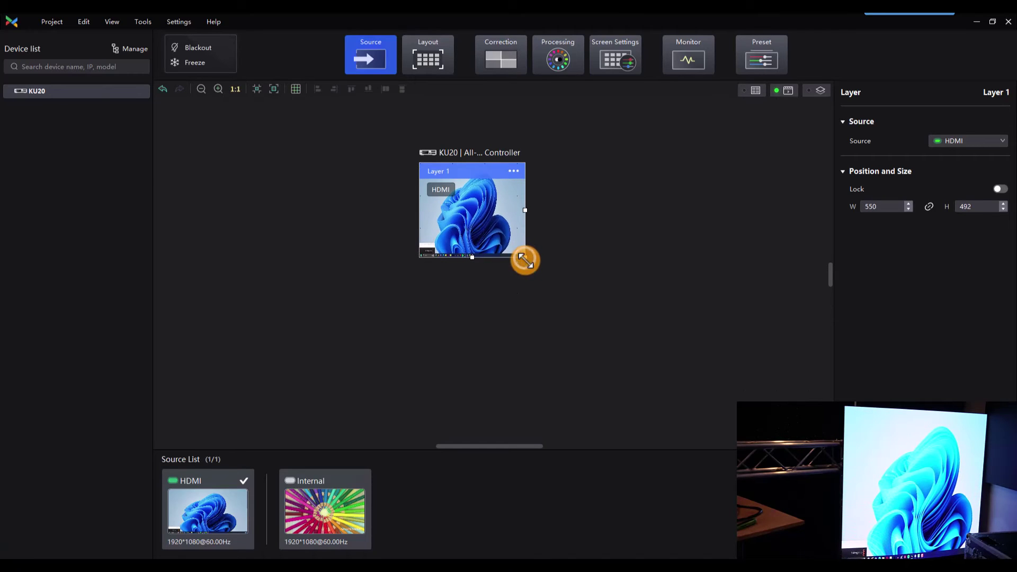
- Set Layer 1's width and height both to 504 and check its fit against the nine cabinets in the screen layout
double_click(867, 206)
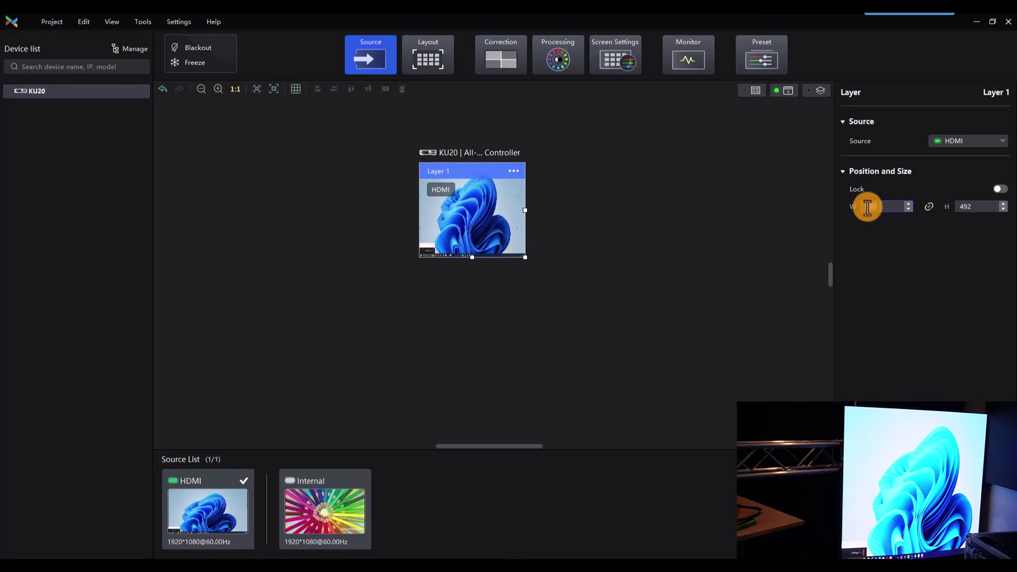
type("504")
double_click(968, 208)
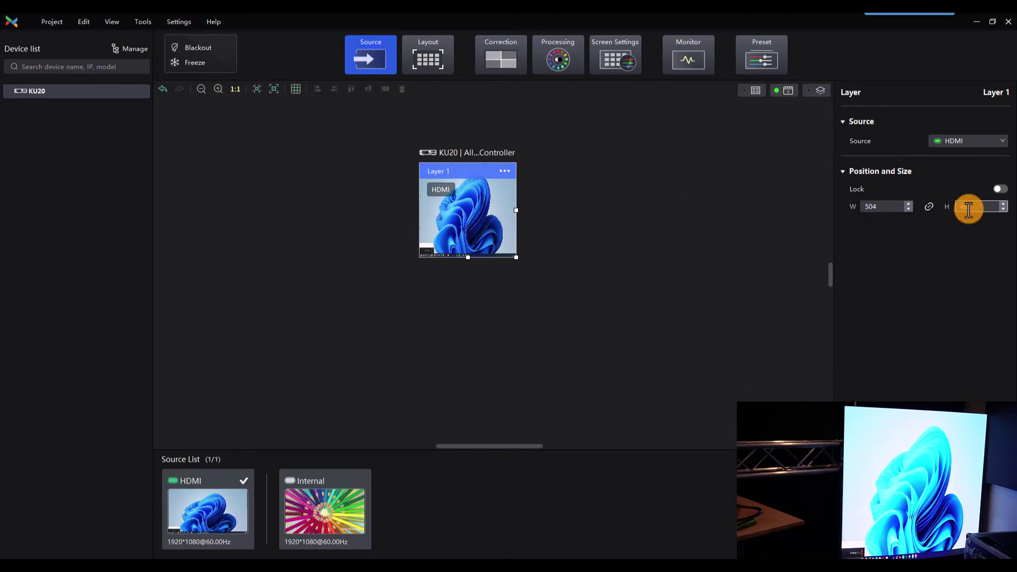
type("504")
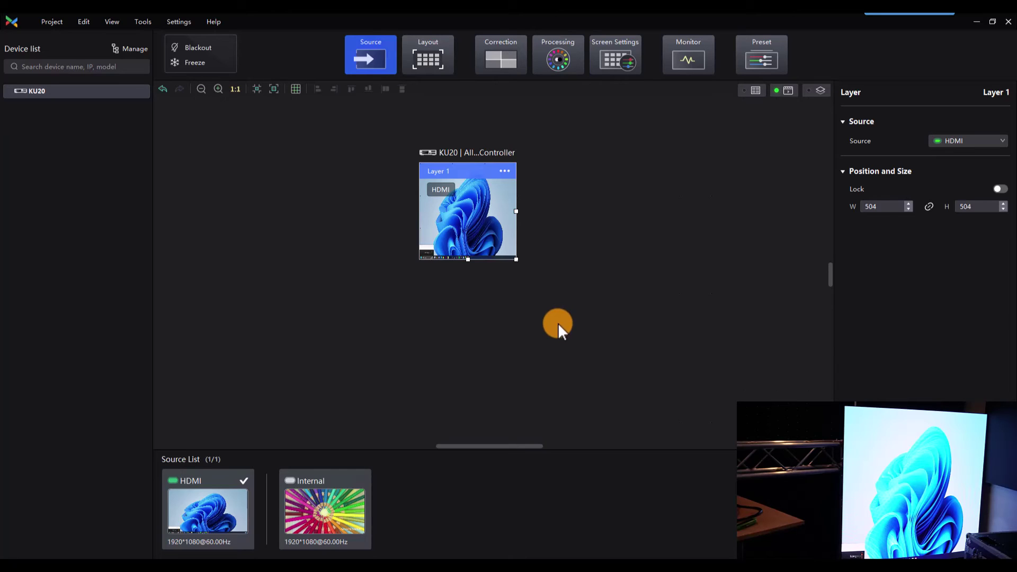
left_click(413, 68)
scroll(511, 334, "down", 1)
scroll(515, 215, "up", 2)
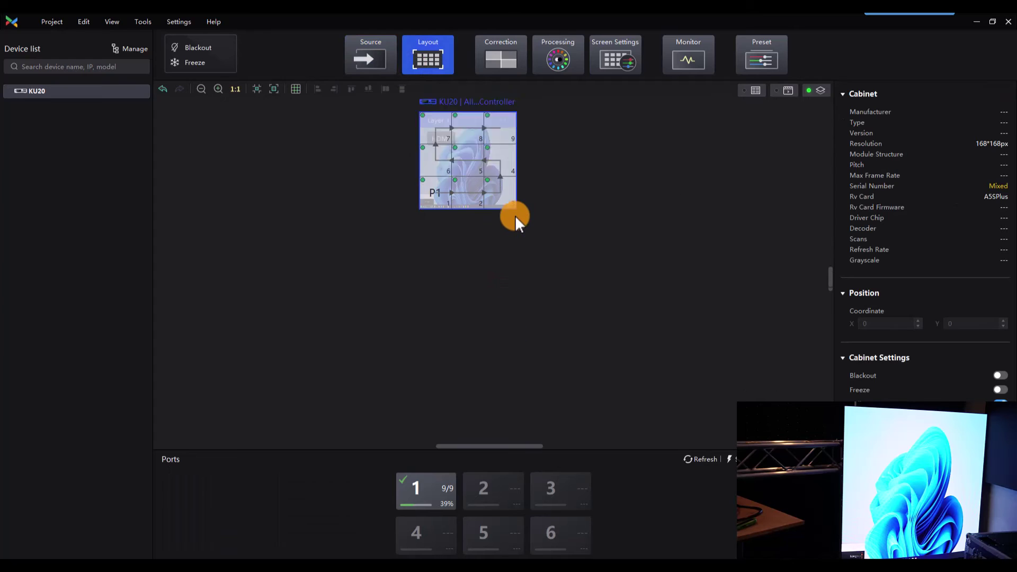
- Return to the source view and stretch Layer 1 horizontally to a width of about 767
left_click(380, 62)
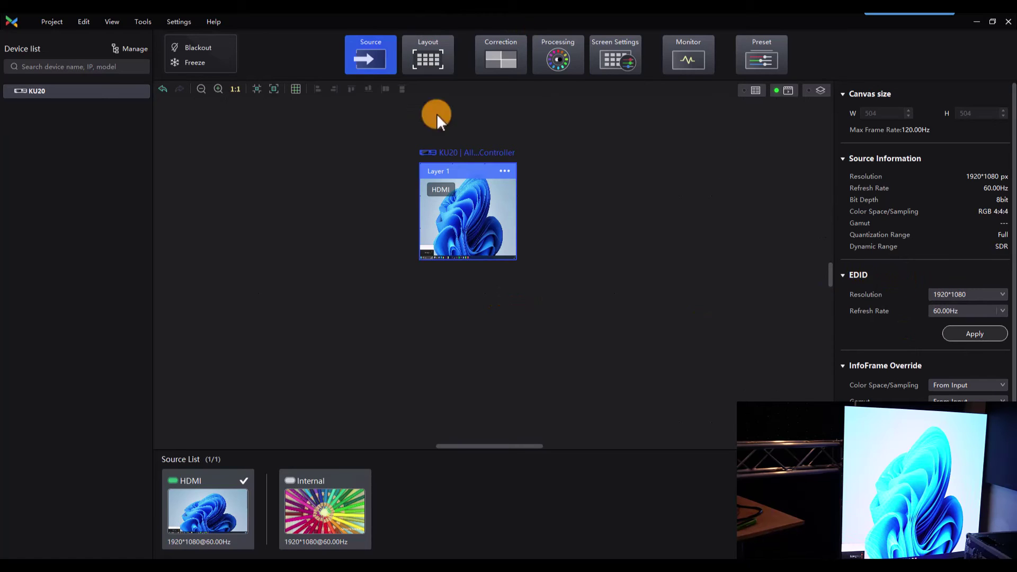
left_click(476, 207)
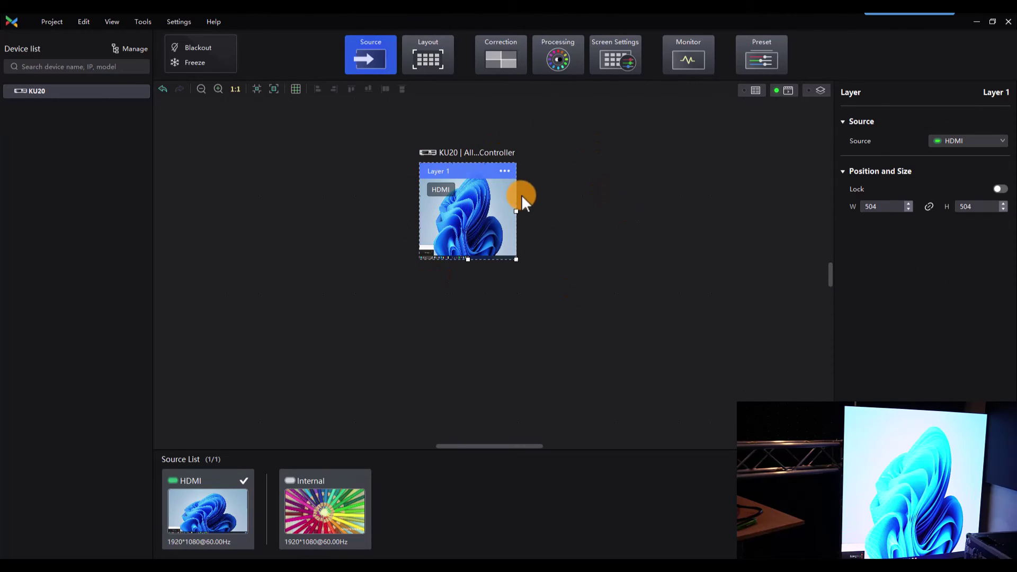
left_click_drag(517, 211, 566, 208)
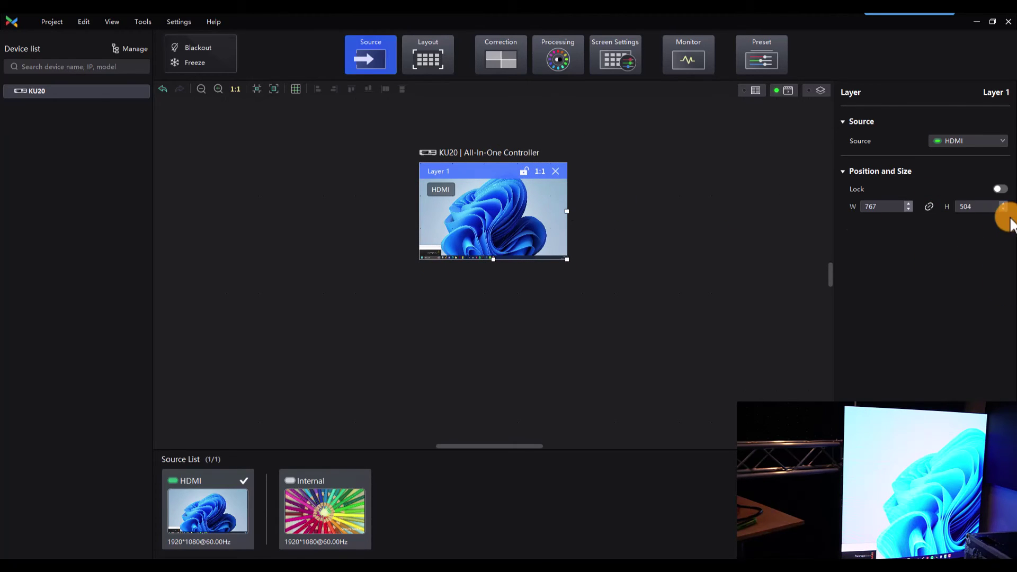
- Move the nine-cabinet group in the screen layout to about X 138, Y 0, near the middle of Layer 1
left_click(437, 55)
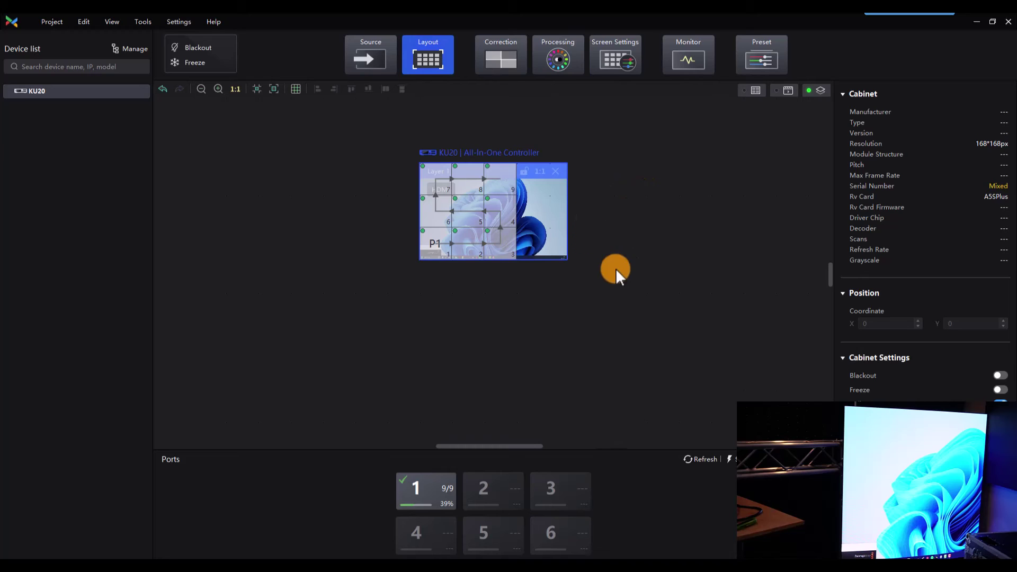
left_click_drag(538, 273, 464, 178)
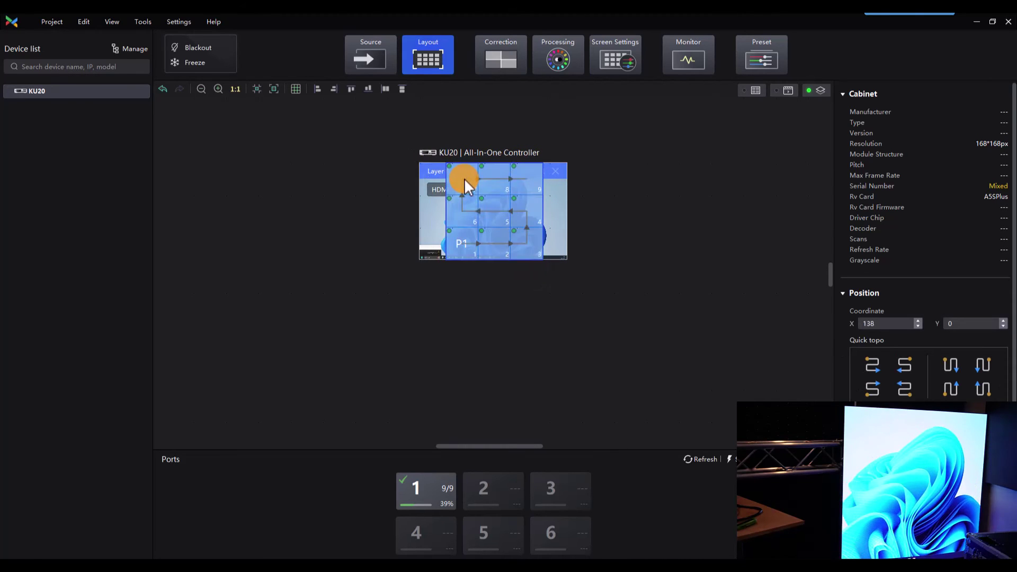
left_click(605, 238)
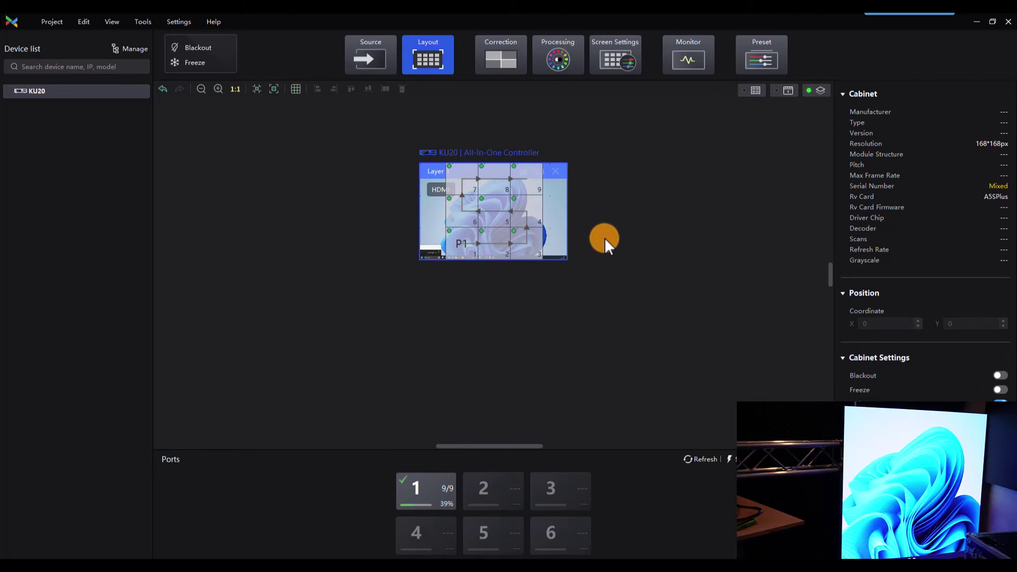